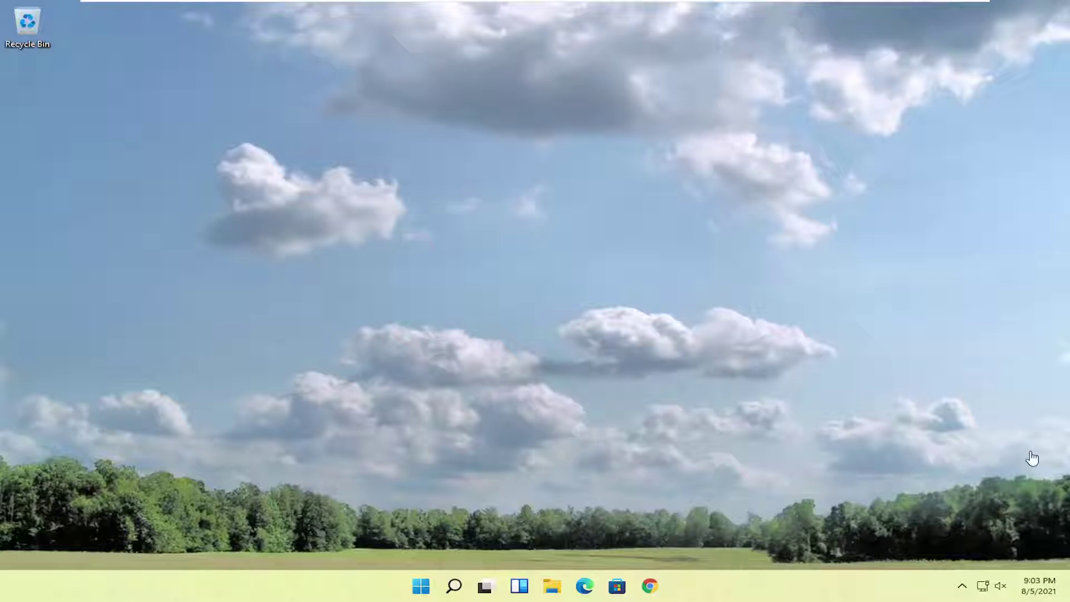
Search for 'services' and launch the Services app
click(456, 586)
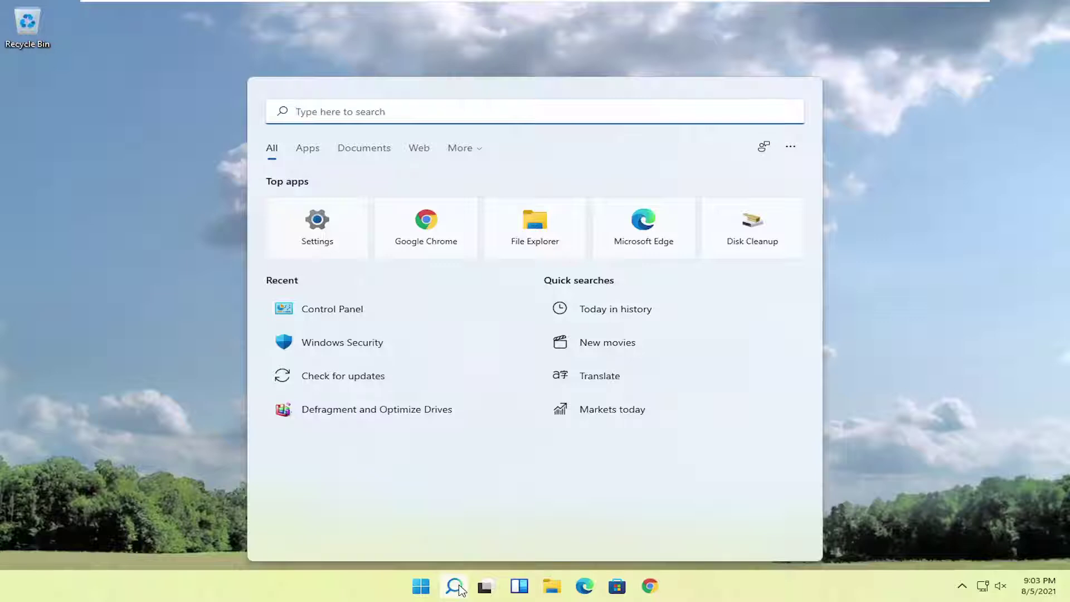
text(services)
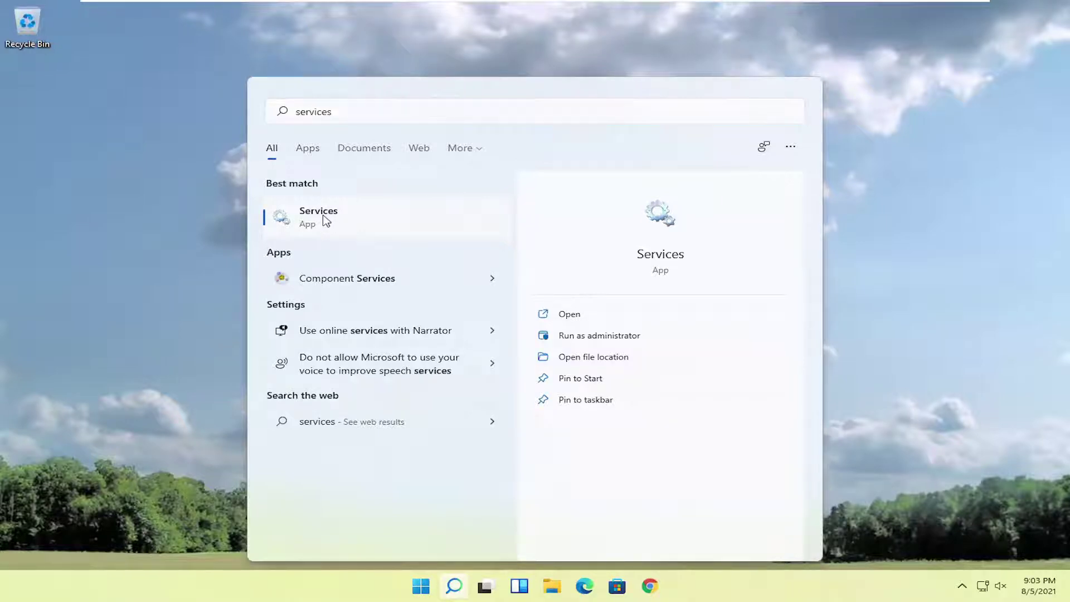
click(327, 222)
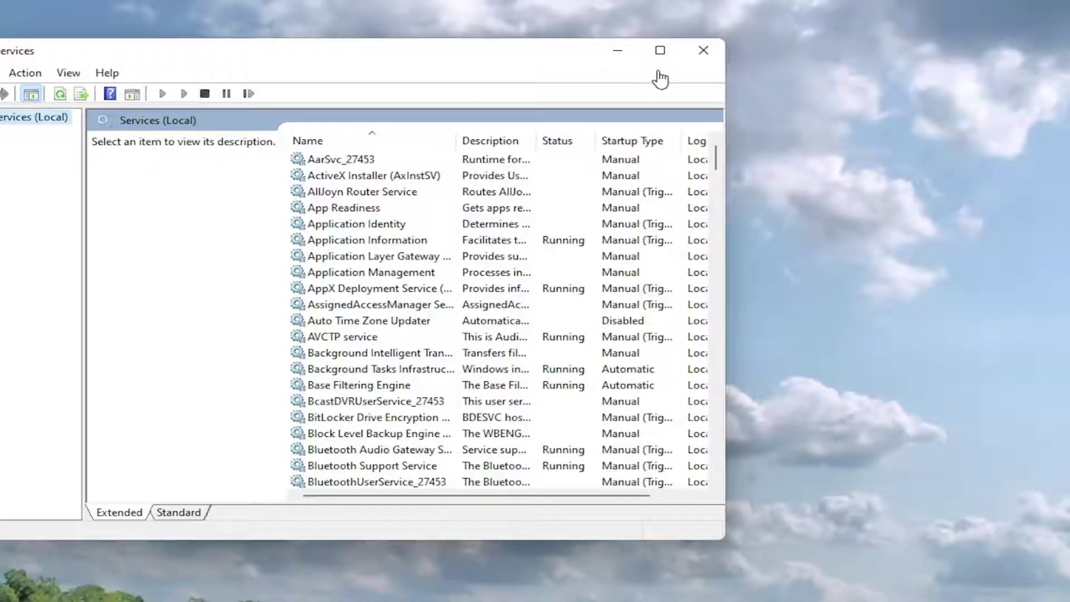
Reposition the Services window, scroll the list and select Windows Audio
drag(548, 59, 741, 55)
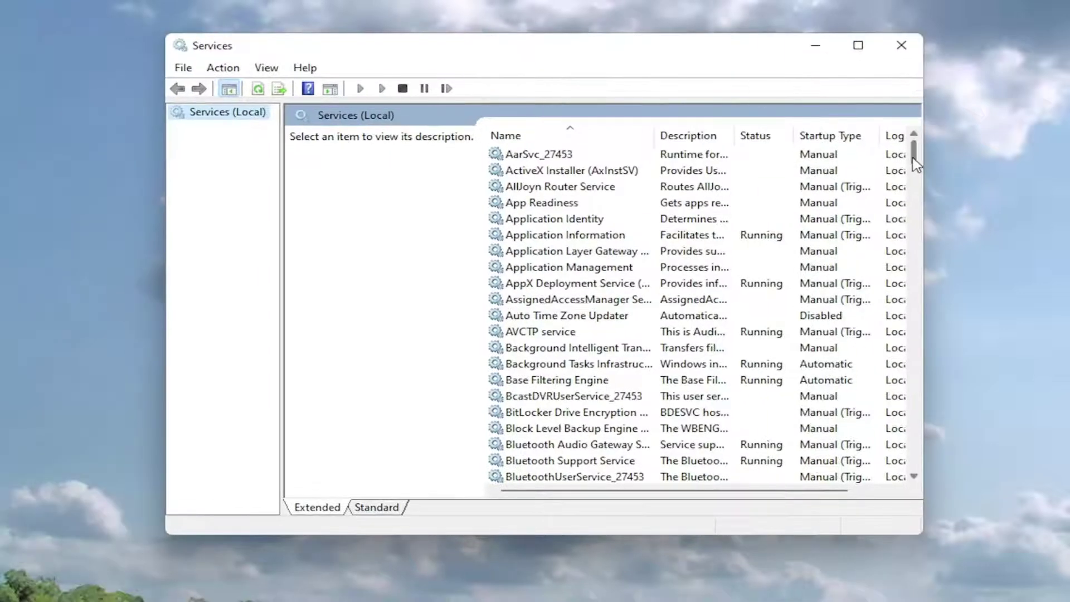
drag(914, 150, 925, 416)
scroll(717, 377, up, 5)
scroll(633, 353, up, 2)
scroll(625, 360, down, 7)
click(551, 283)
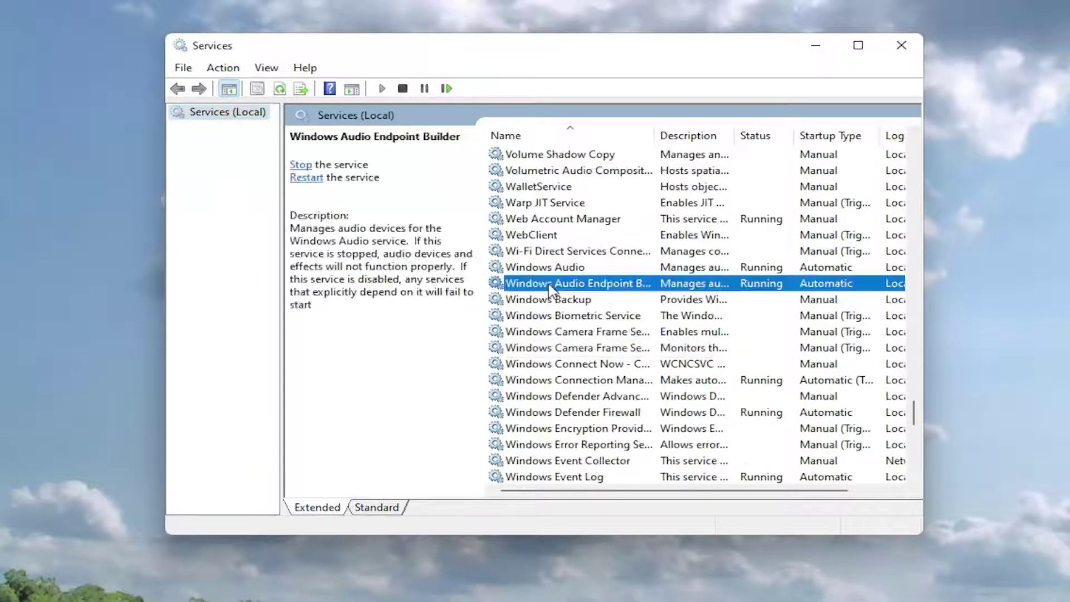
Keep the Windows Audio startup type at Automatic, apply it and close its properties
double_click(549, 267)
click(502, 278)
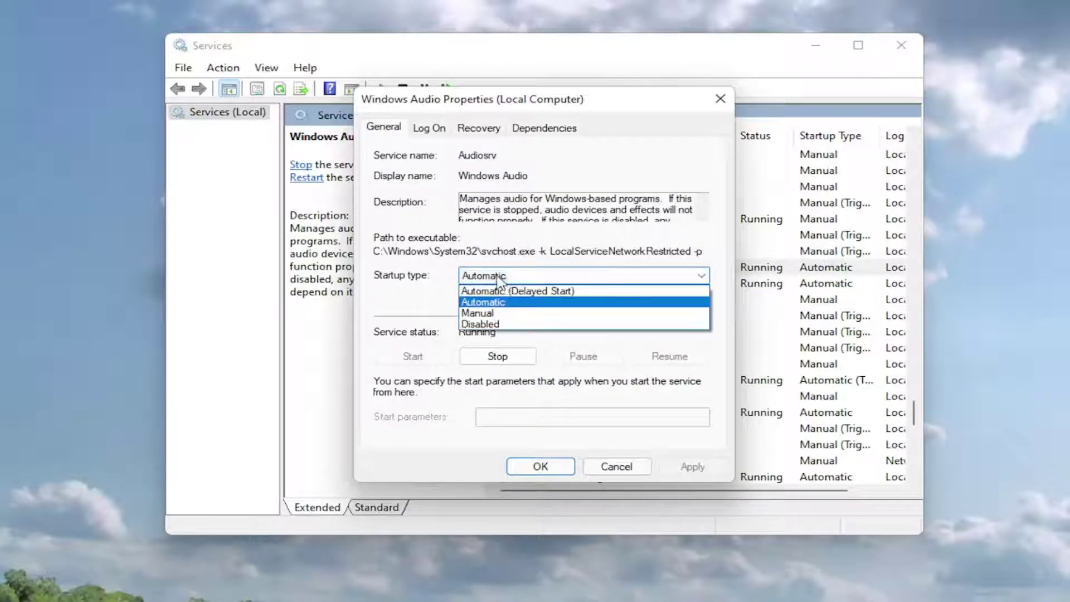
click(493, 300)
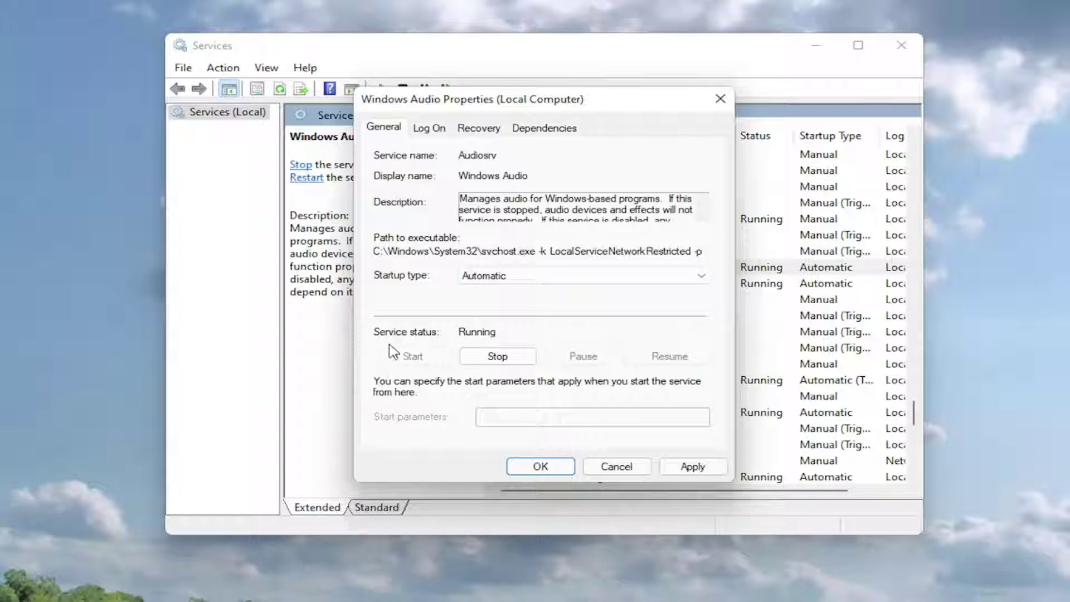
click(713, 471)
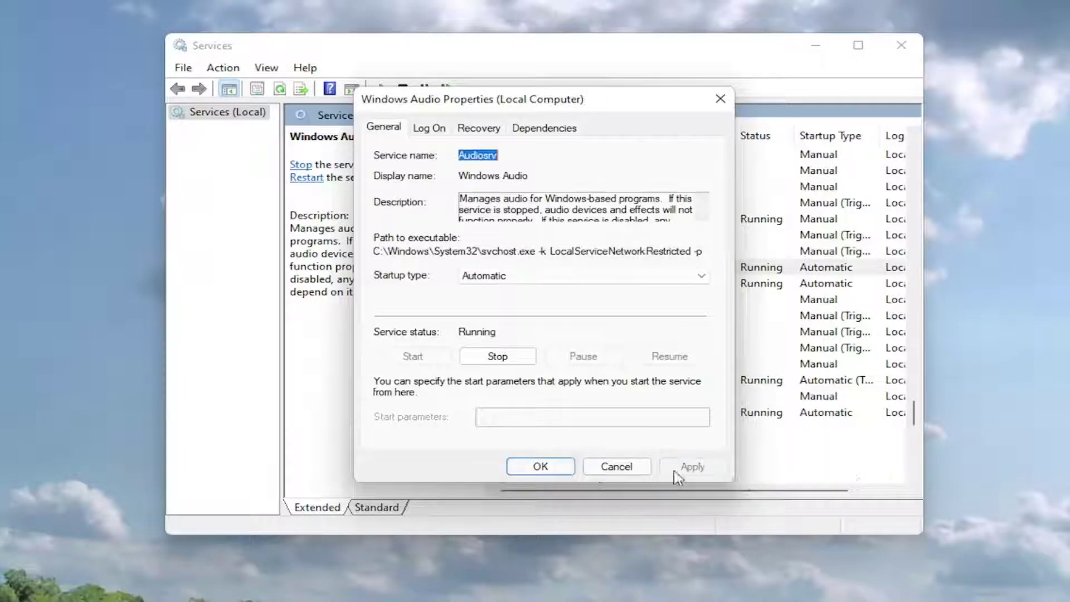
click(539, 466)
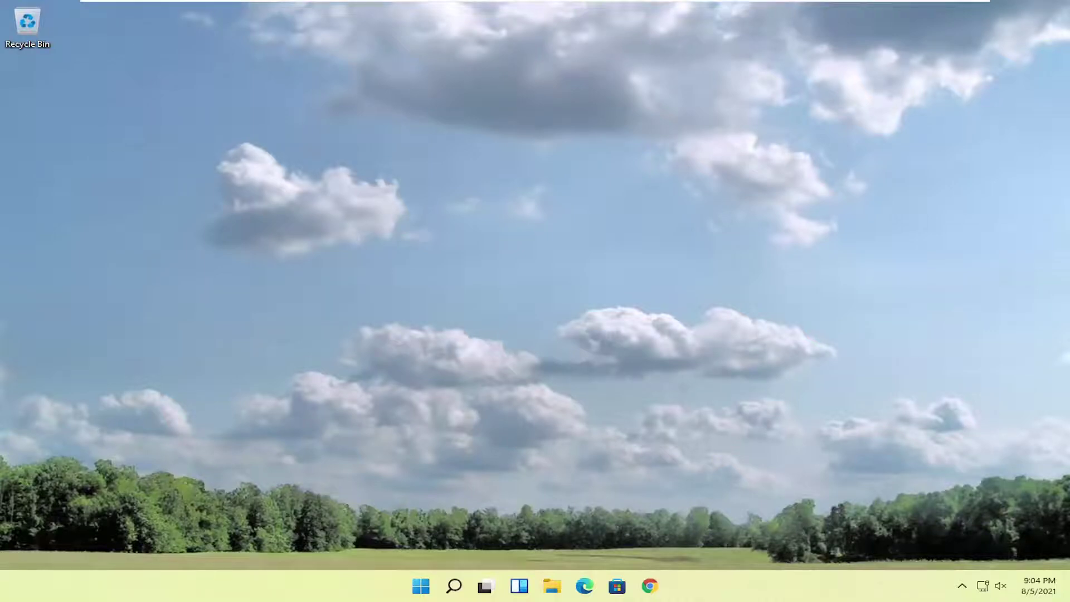
Search for 'device manager' and open Device Manager
click(454, 585)
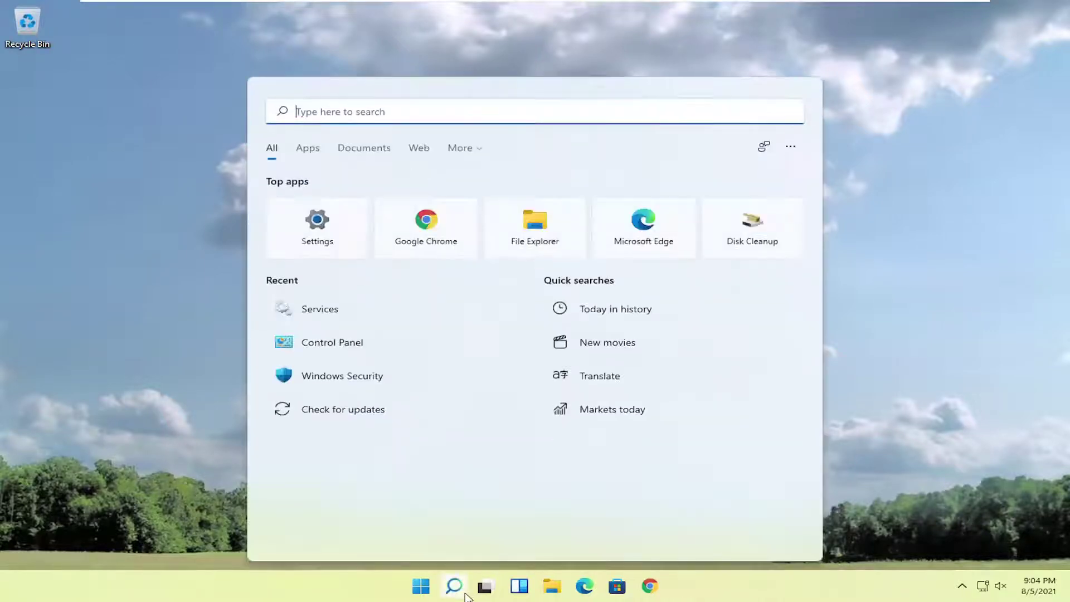
text(device manager)
click(350, 224)
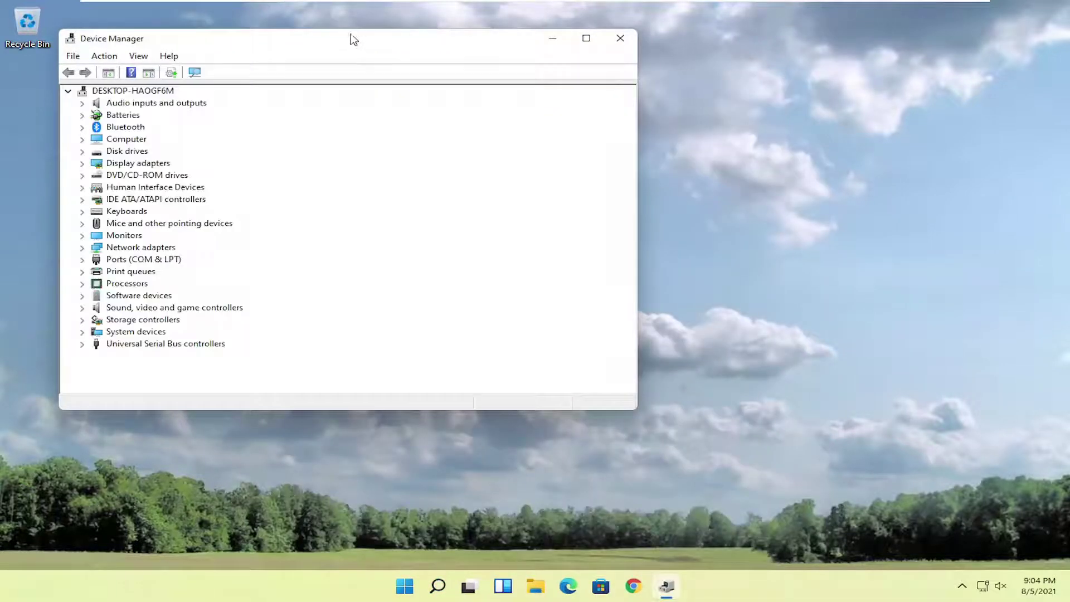
drag(350, 40, 489, 75)
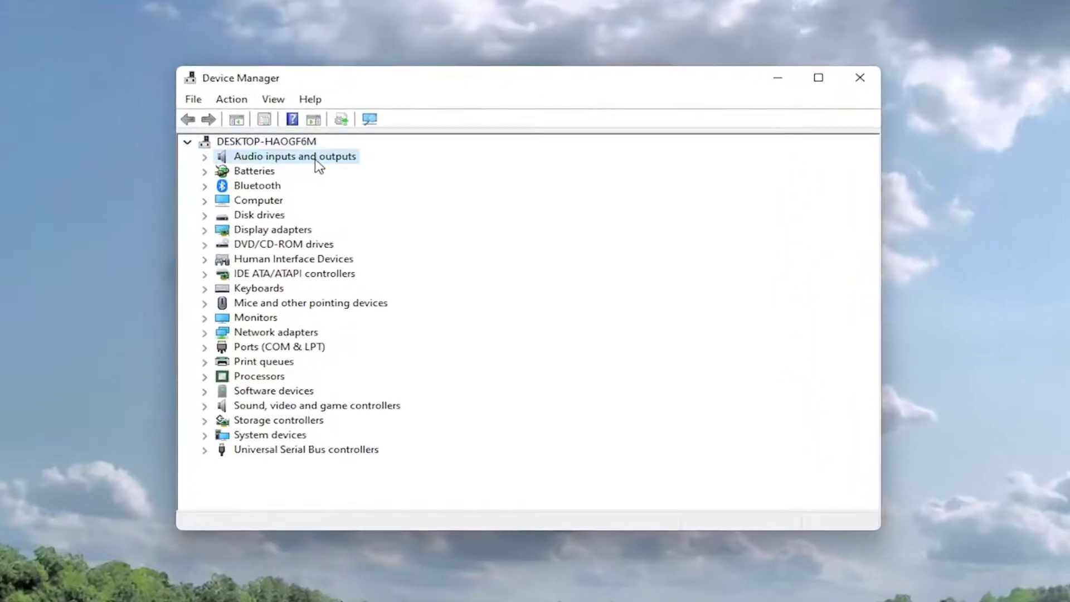
Show the Driver details of Speakers (High Definition Audio Device) under Audio inputs and outputs
double_click(317, 161)
click(280, 188)
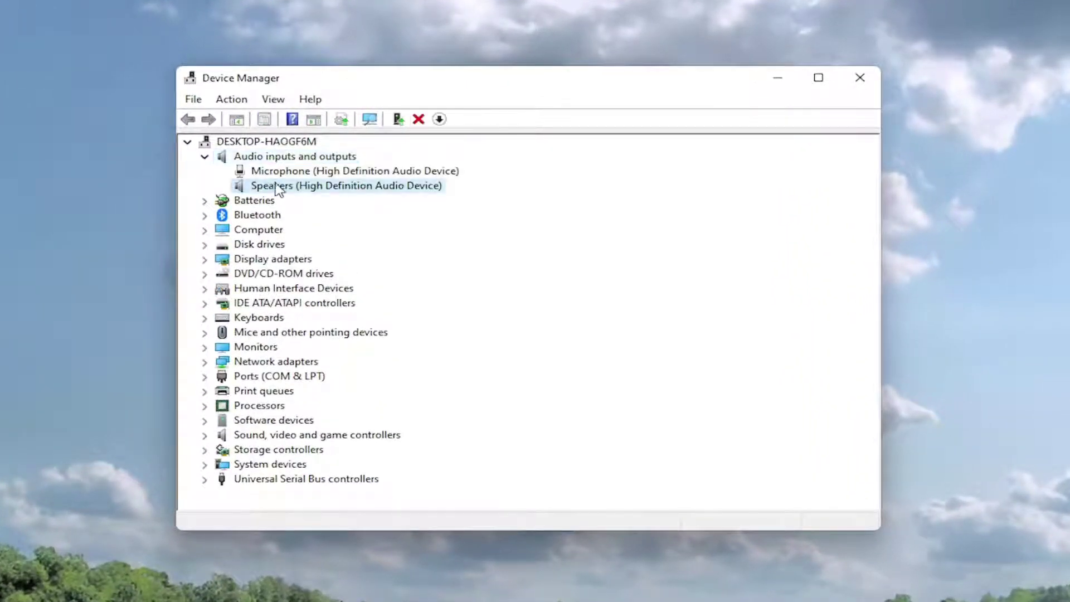
right_click(277, 189)
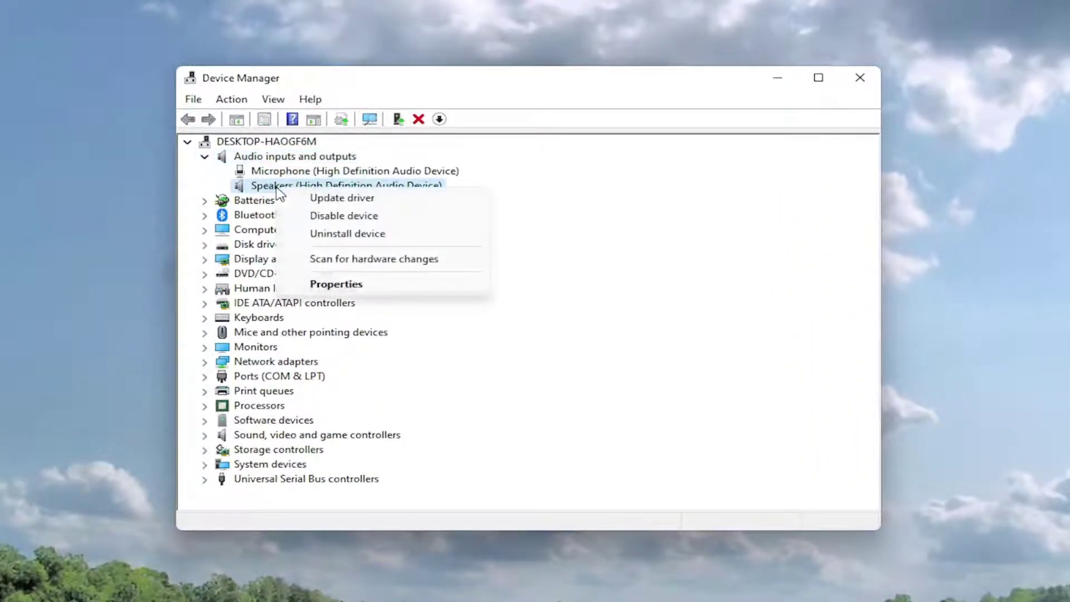
click(354, 284)
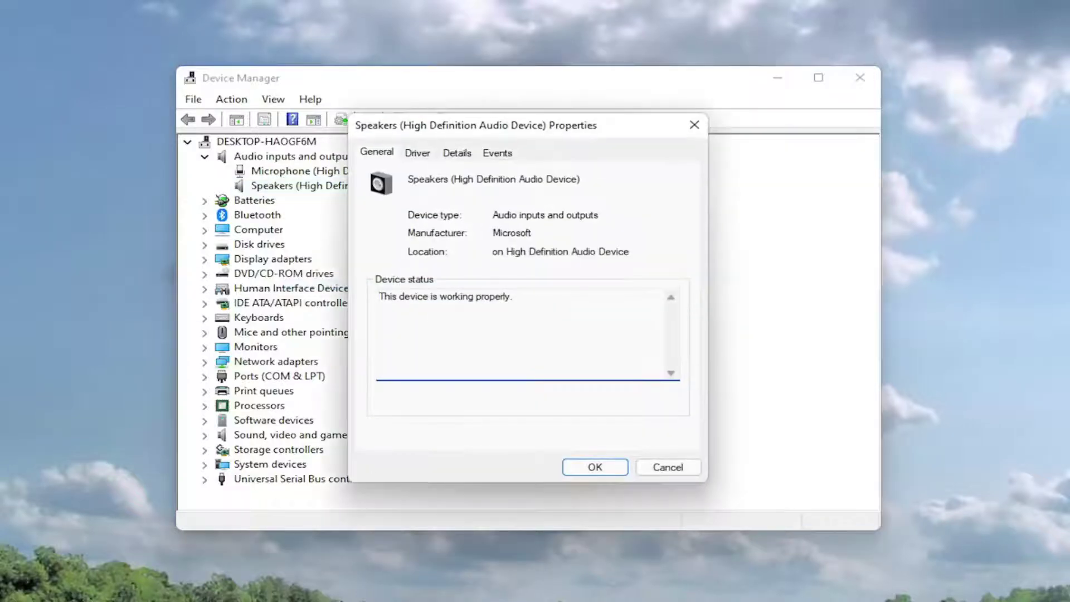
drag(509, 136, 512, 118)
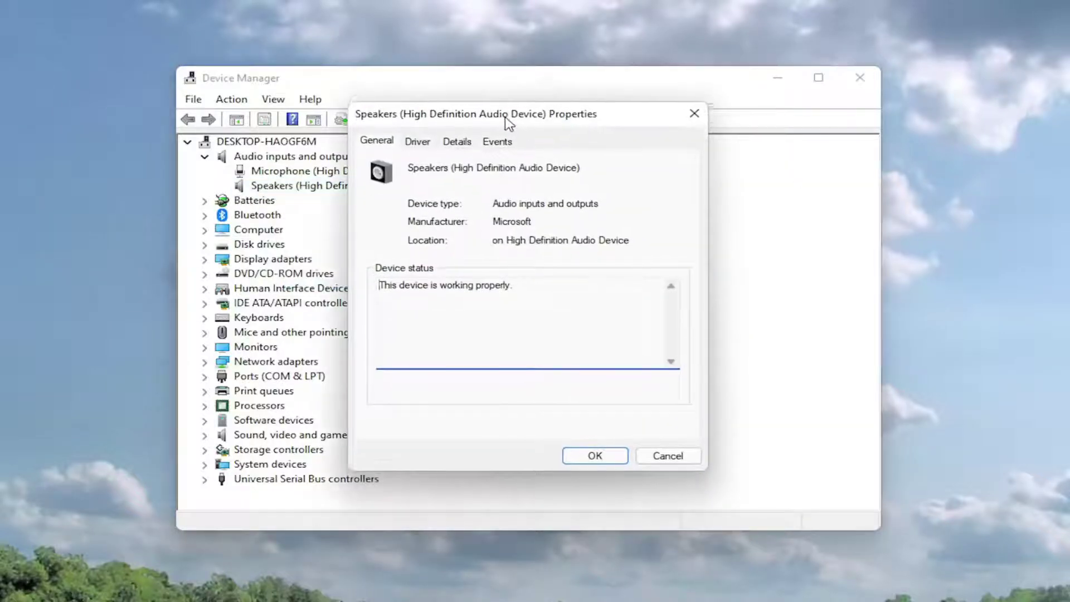
click(422, 135)
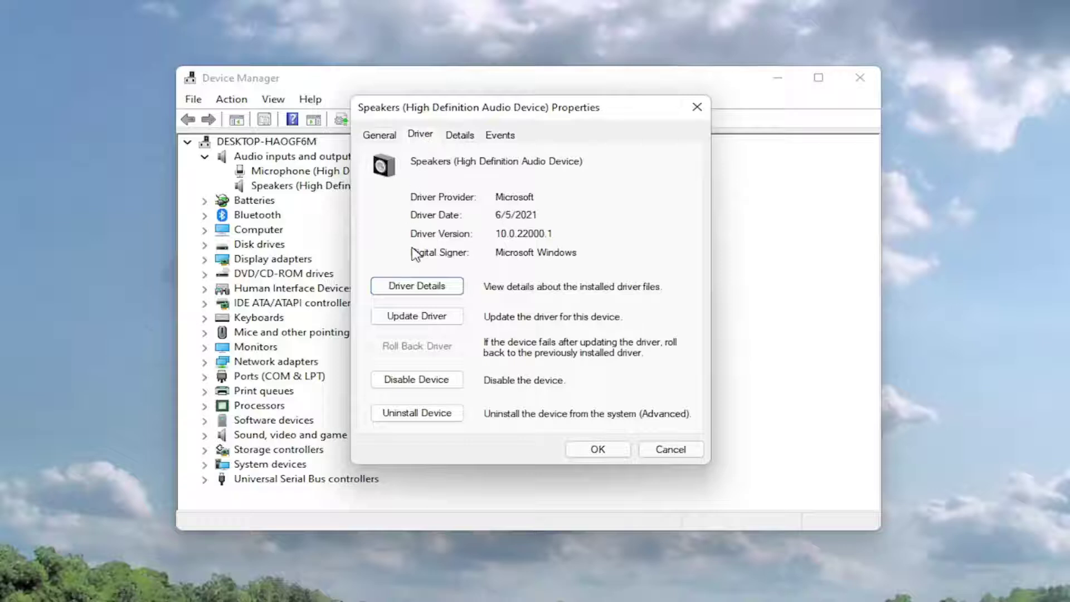
Start a Speakers driver update, try the automatic search, then return to the search choices
click(405, 318)
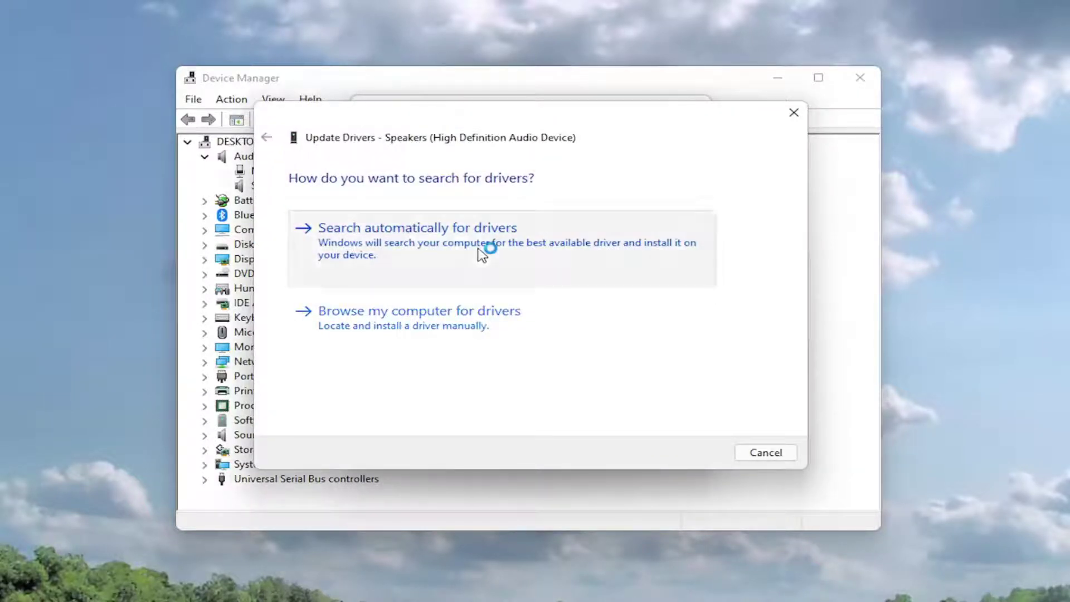
click(482, 254)
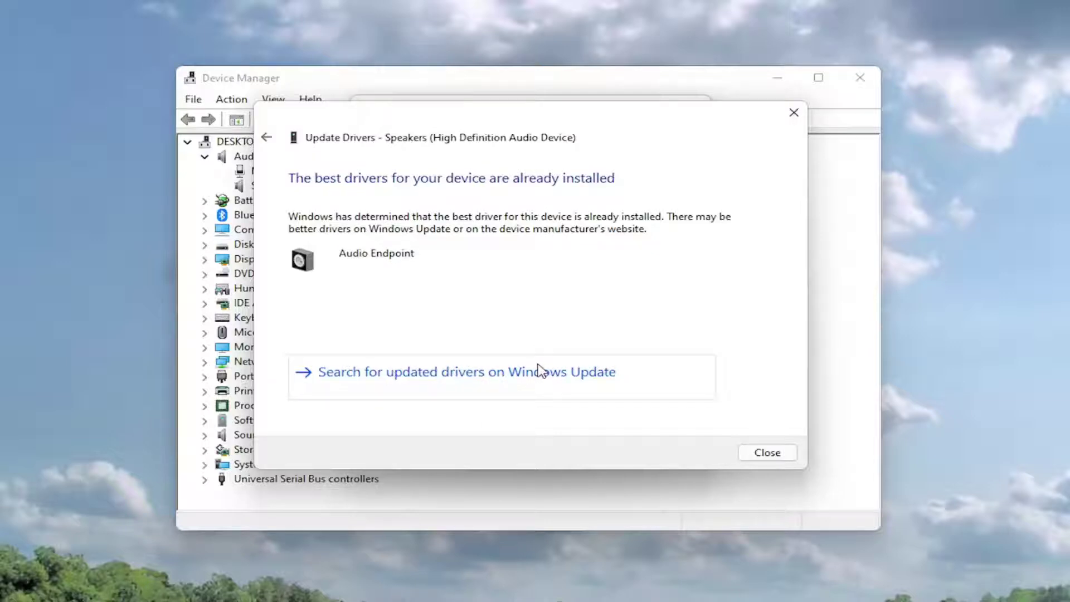
click(267, 138)
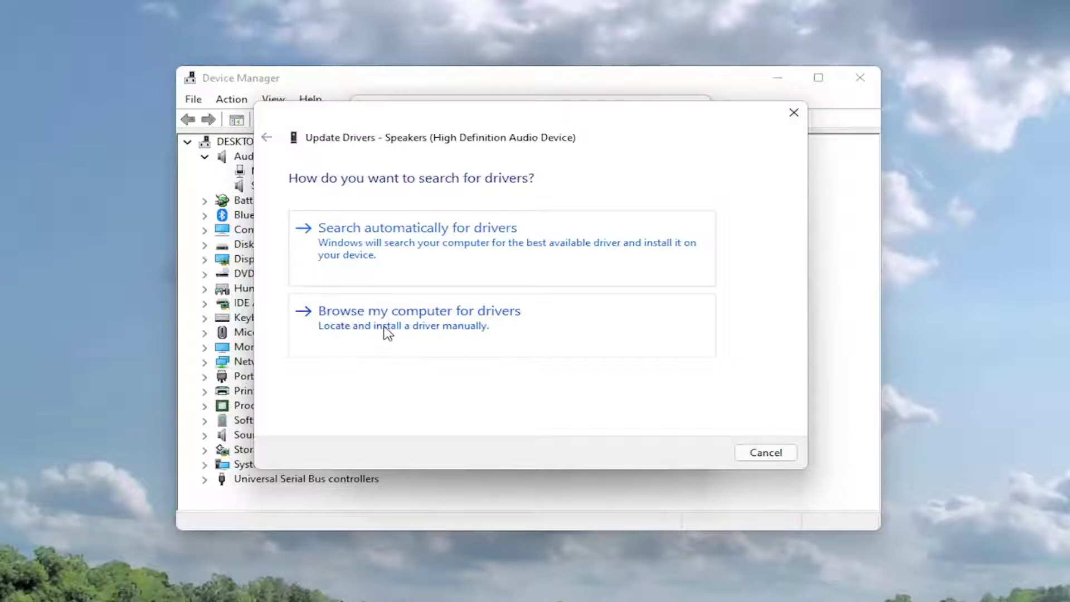
Install the Audio Endpoint driver from the drivers already on this computer
click(513, 333)
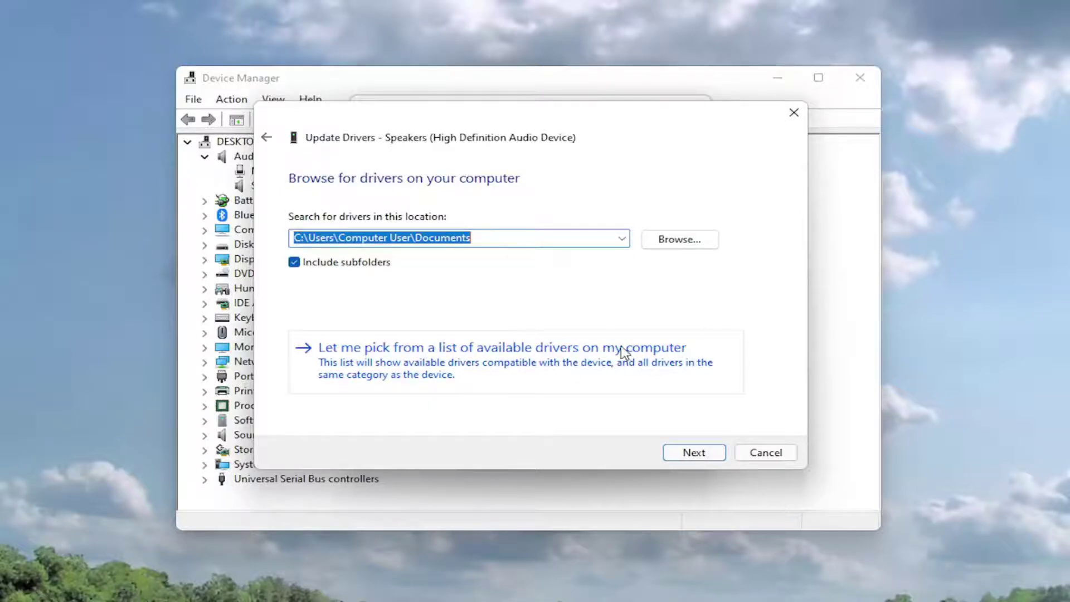
click(522, 348)
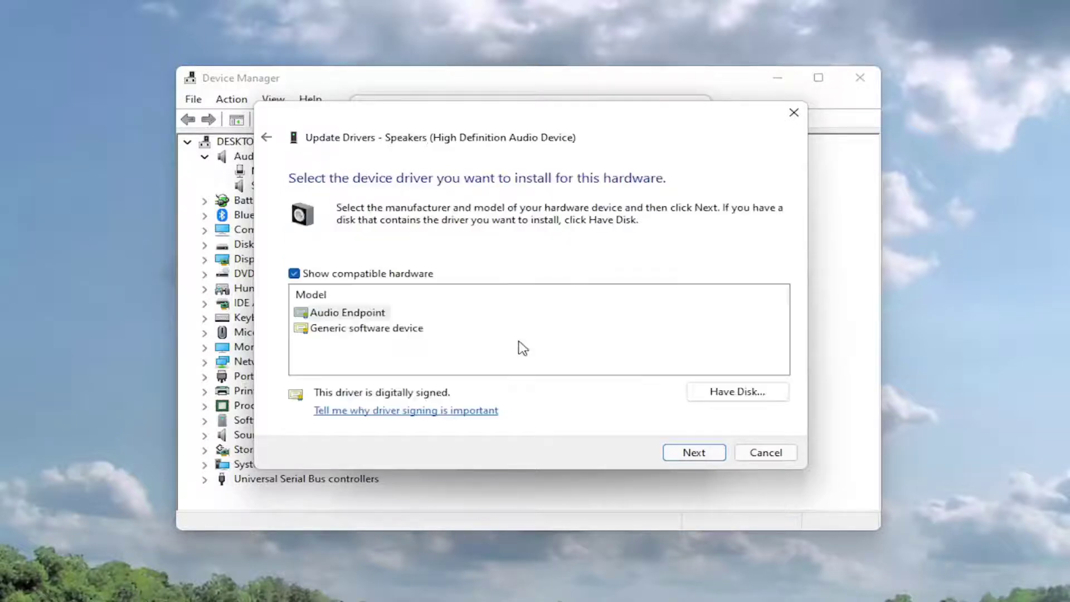
click(346, 314)
click(340, 328)
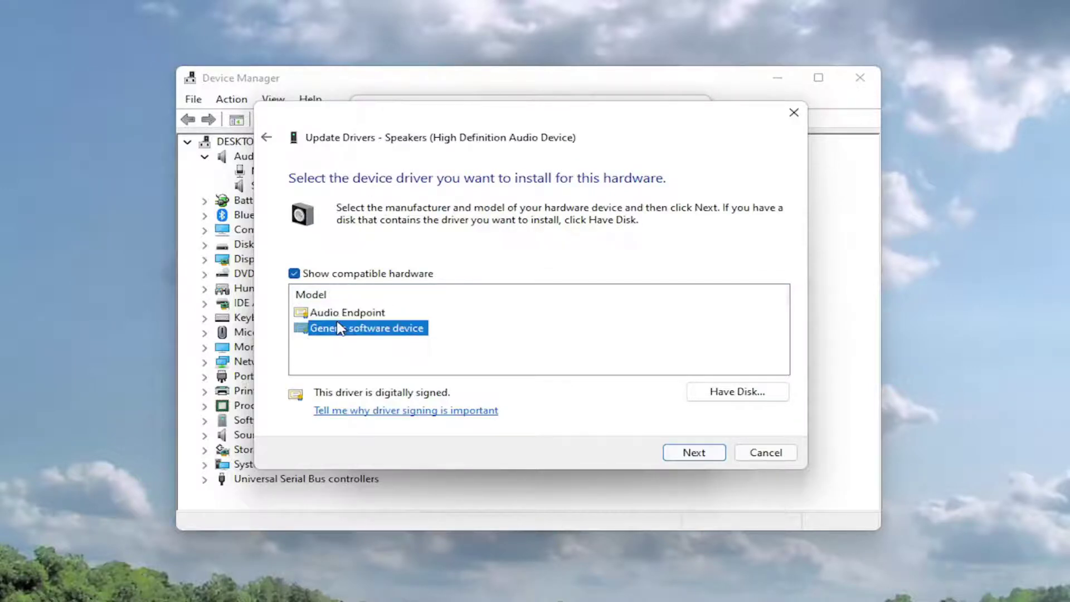
click(367, 313)
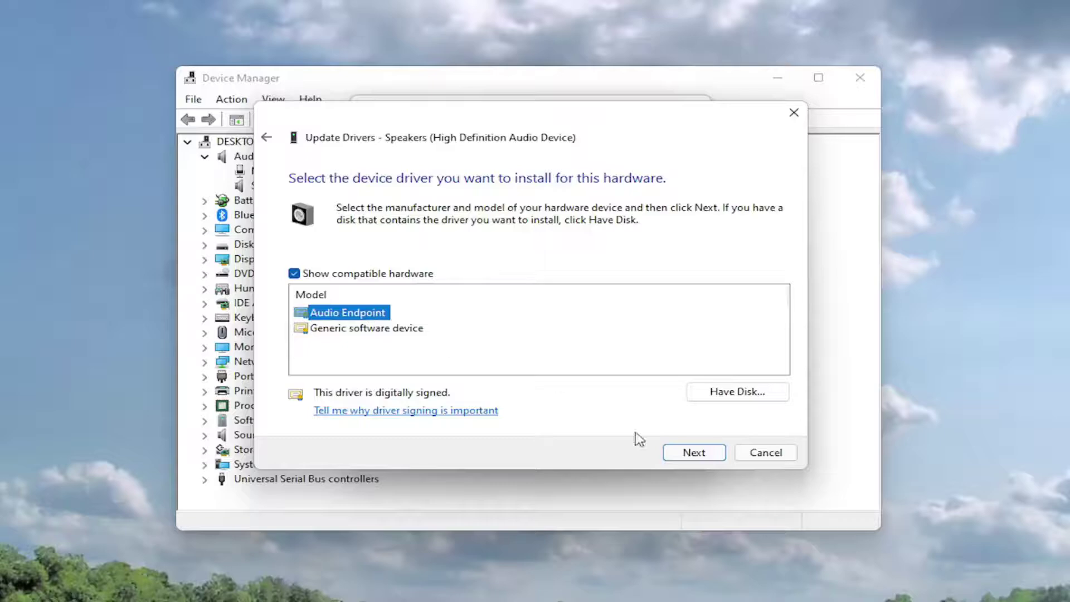
click(695, 453)
click(767, 452)
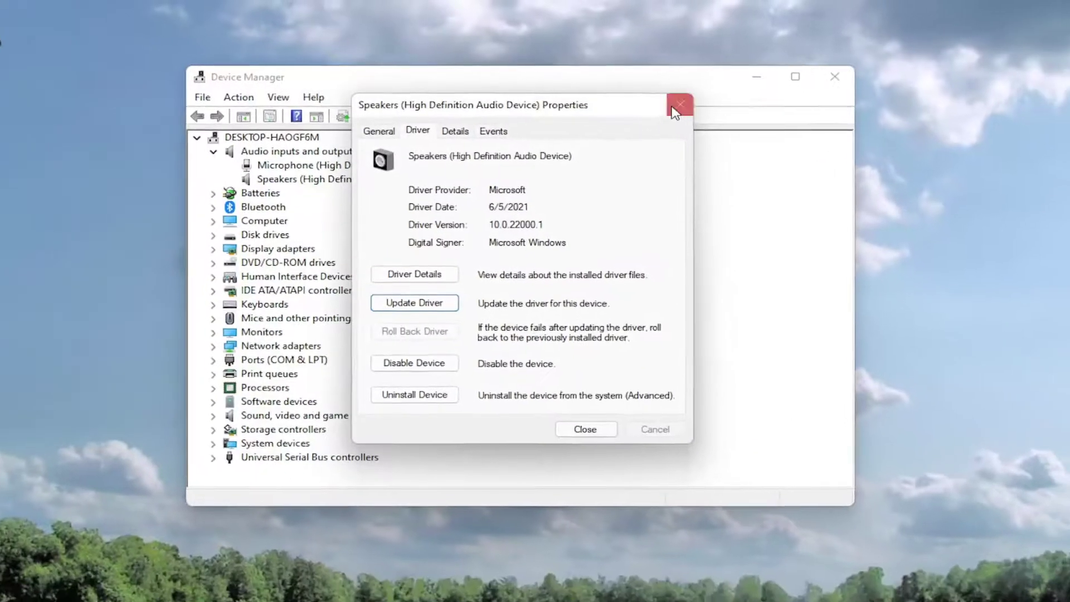
Close the Speakers properties and Device Manager, then bring up the Win+X power menu
click(676, 109)
click(808, 74)
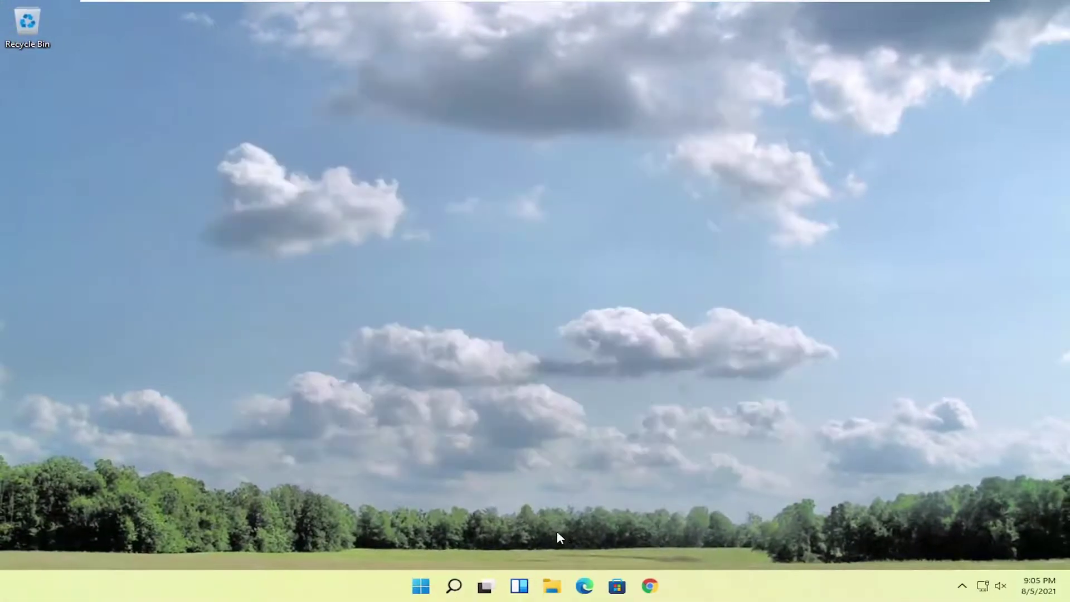
key(super+x)
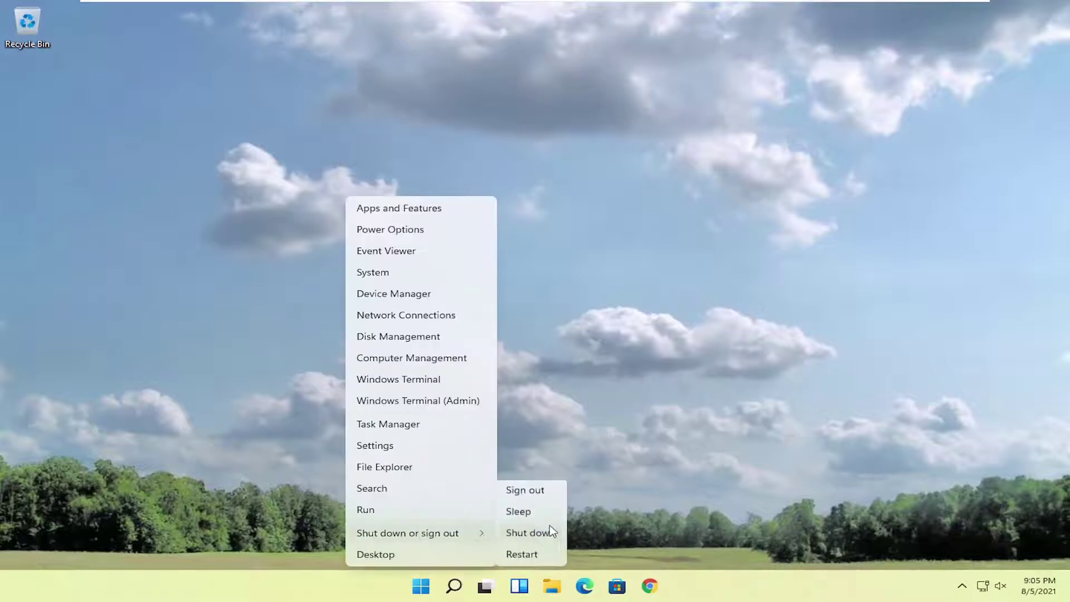